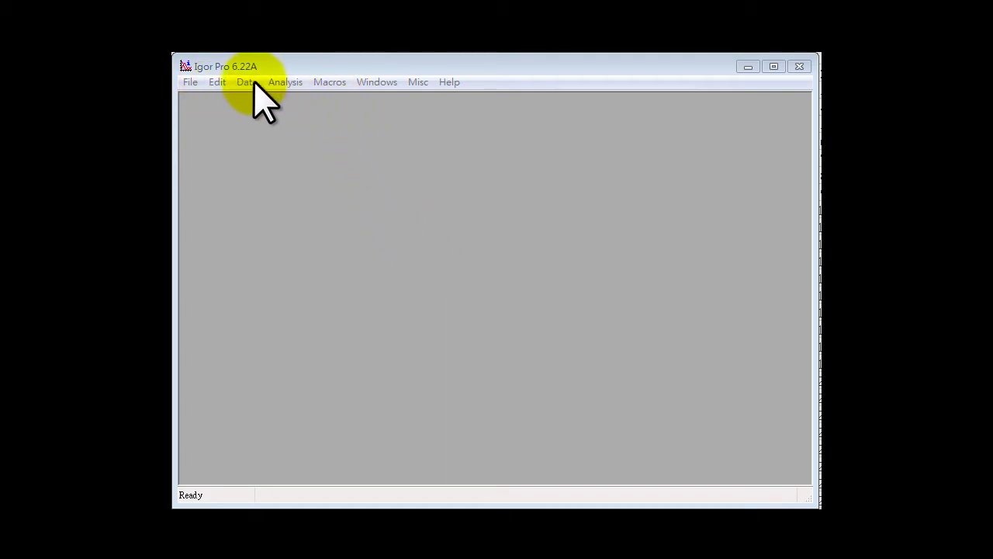
Start a new experiment and enter 0.1 at point 0 of the table's first column
click(191, 82)
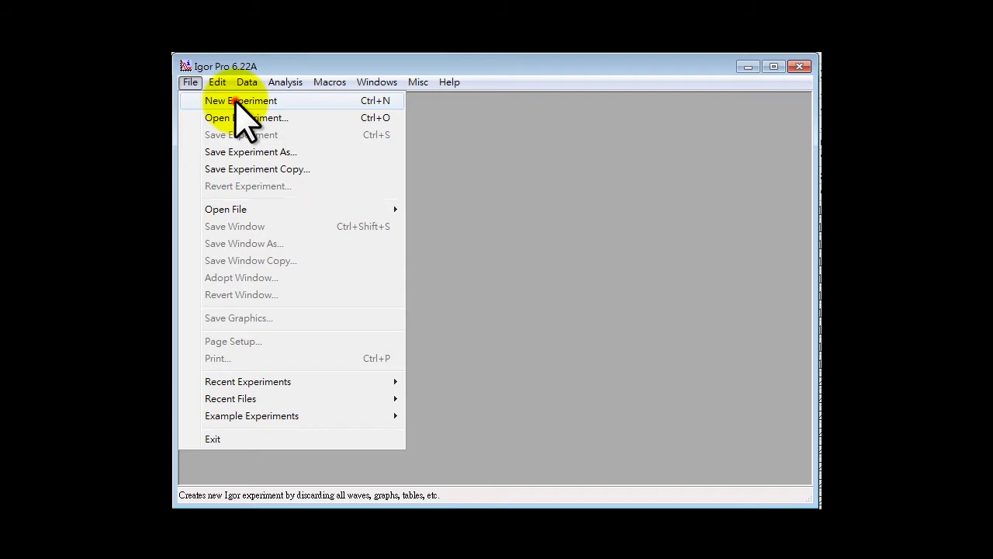
click(235, 100)
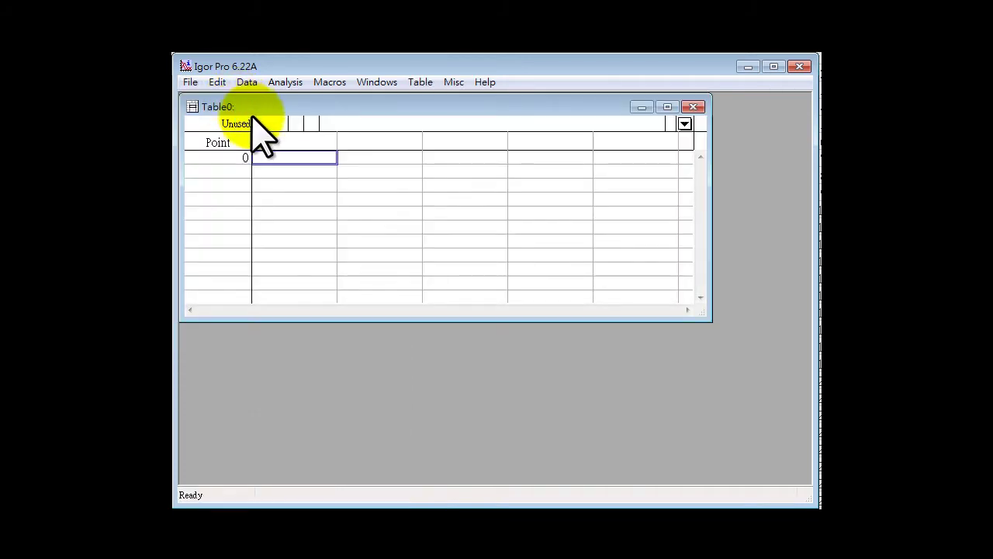
click(289, 158)
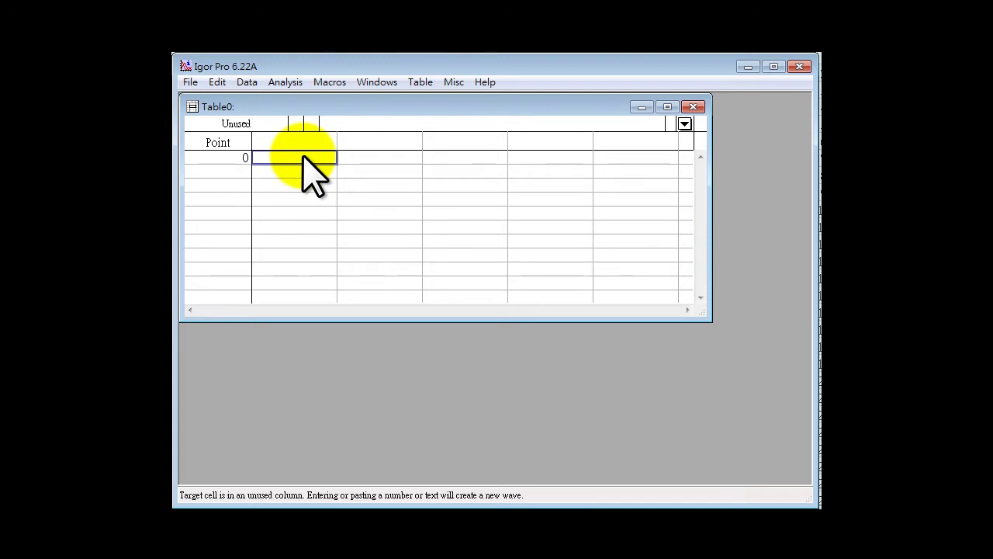
click(302, 155)
text(0.1)
Enter 1.2 at point 0 of the second column and 1.2 at point 1 of wave0
click(300, 169)
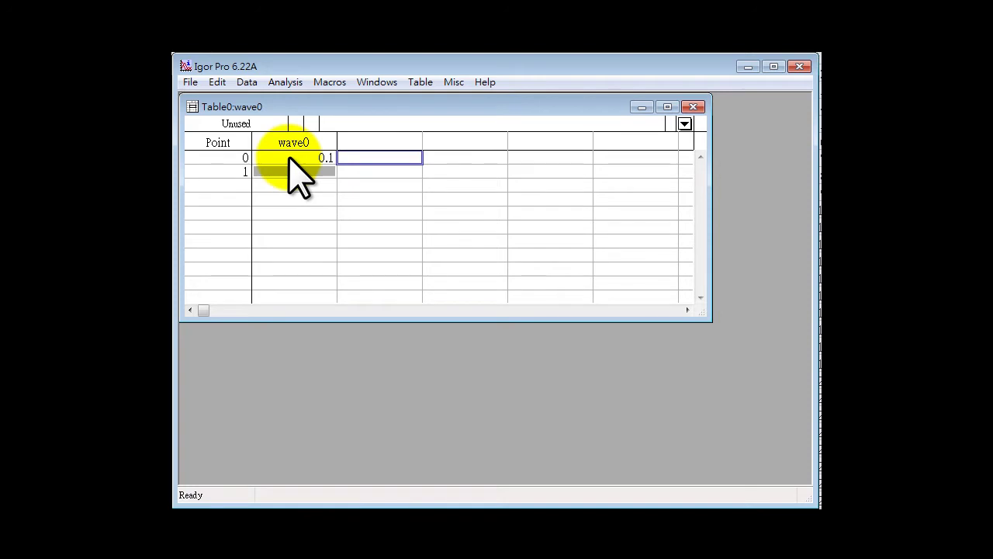
text(1.2)
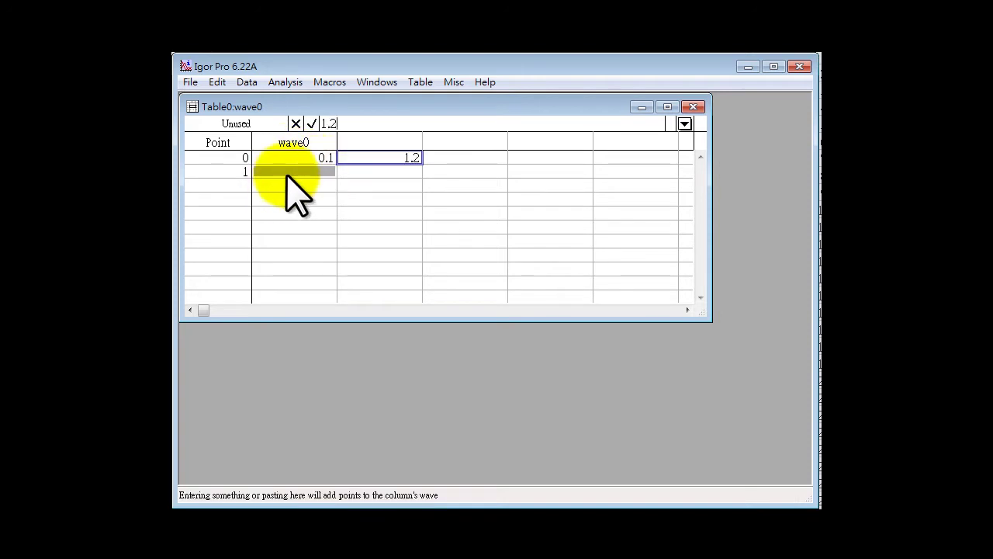
click(289, 169)
text(1.2)
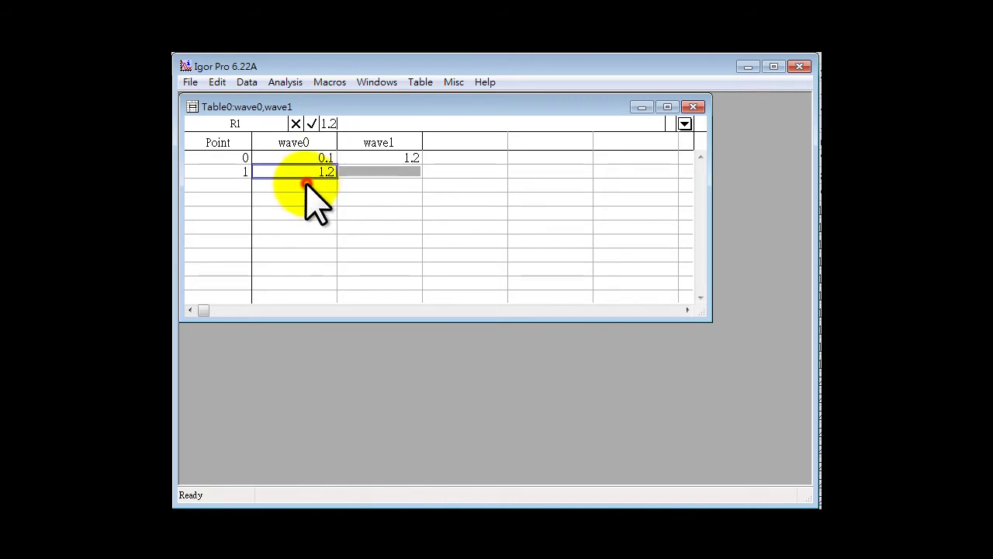
Fill points 2 to 9 of wave0 with 1.9, 2.6, 4.5, 5.1, 5.8, 7.8, 8.3 and 9.7
click(308, 184)
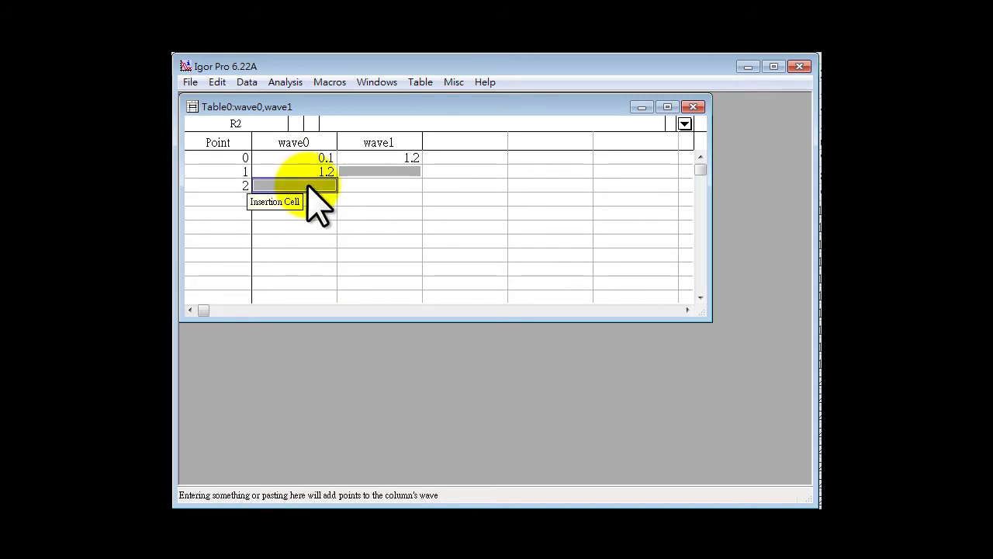
text(1.9)
key(Return)
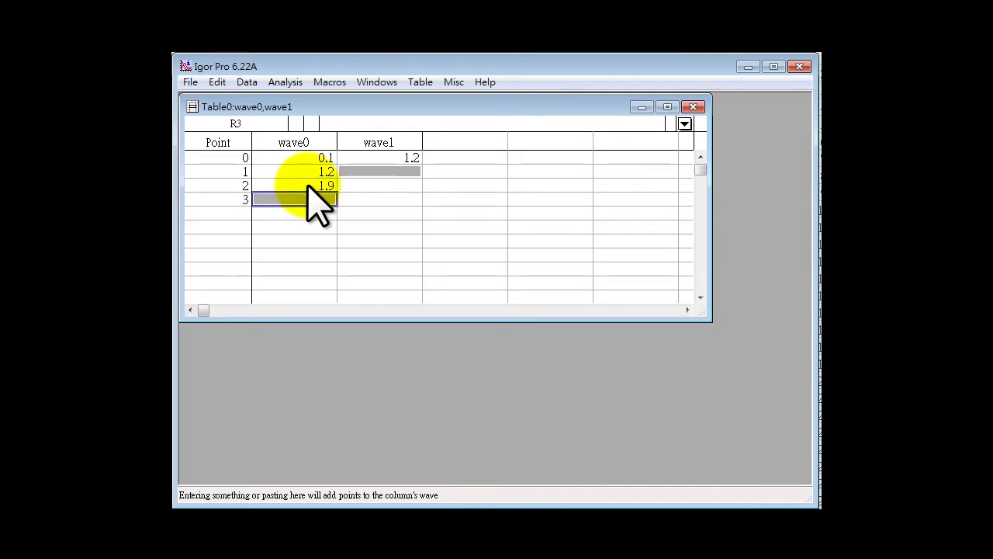
text(2)
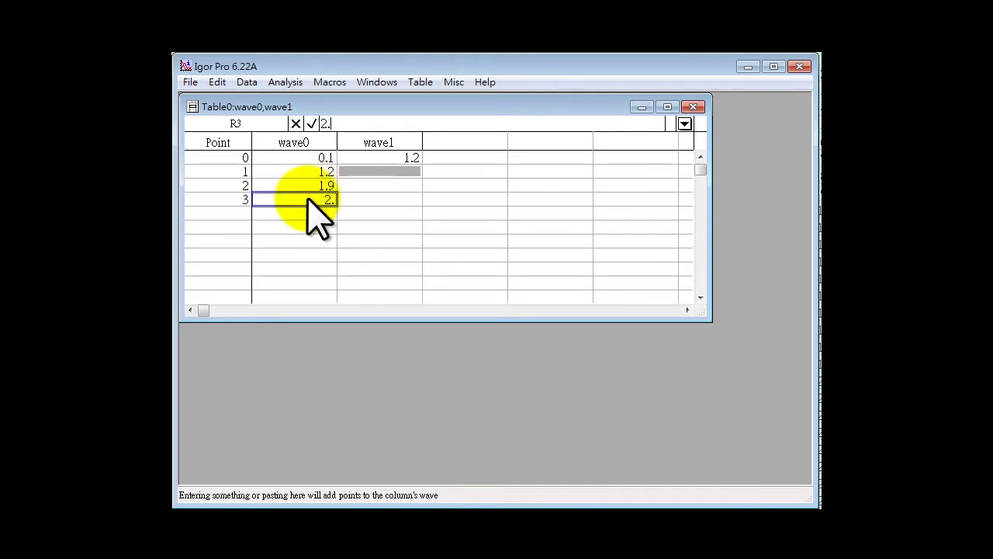
text(.)
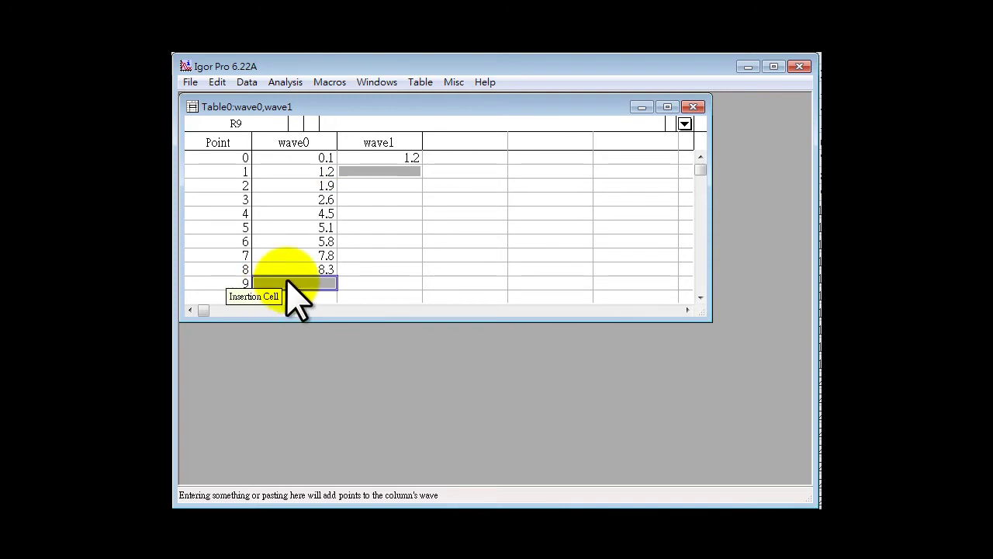
text(9.7)
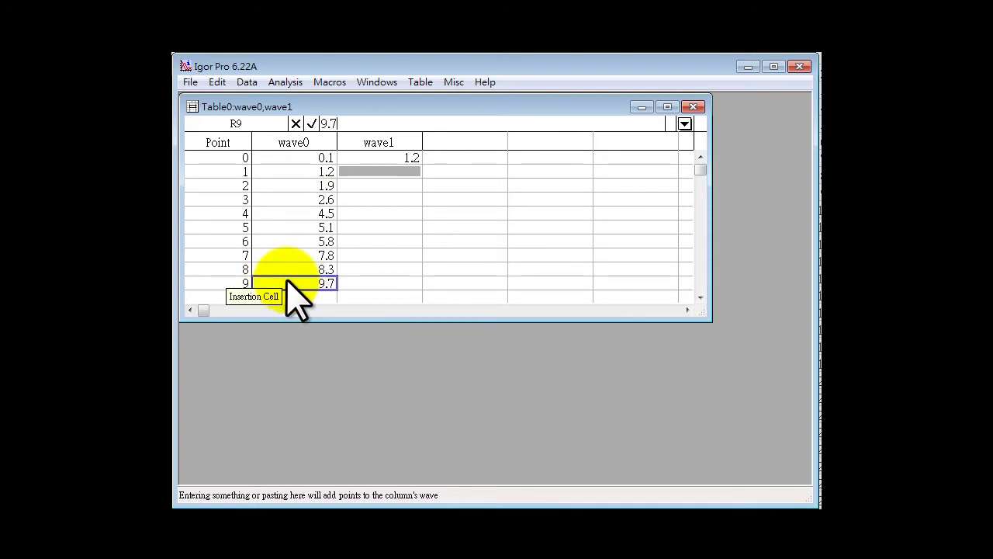
key(Return)
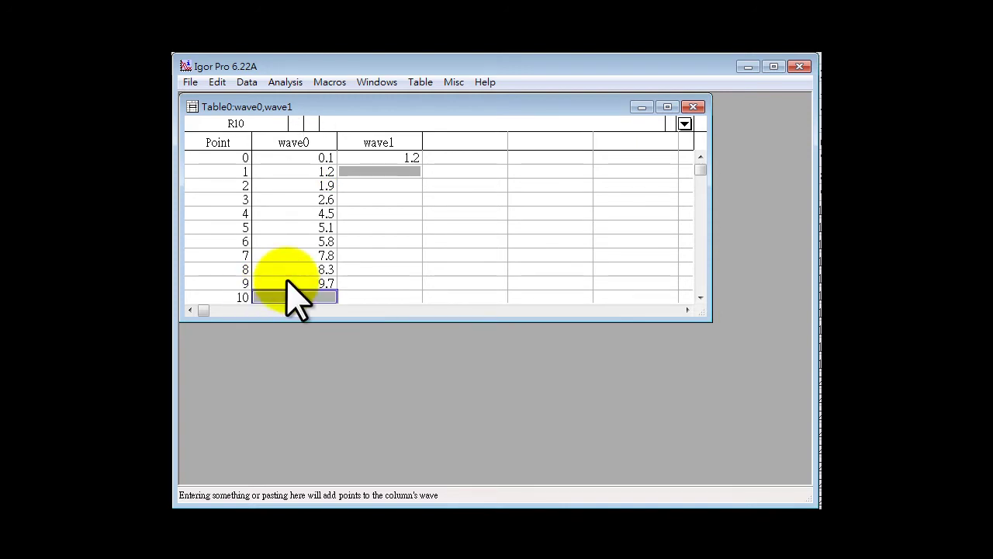
Rename the wave wave0 as Timeval
click(304, 143)
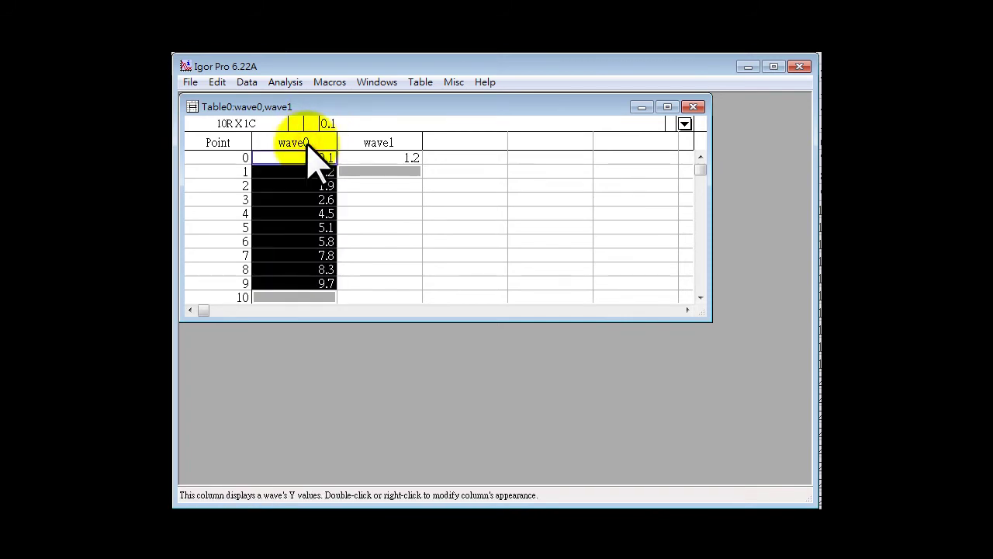
click(244, 78)
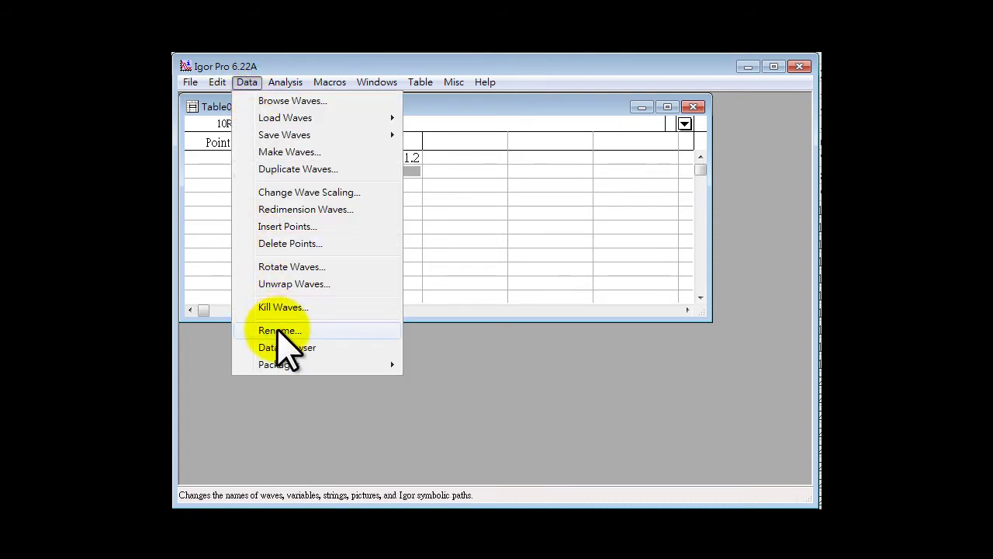
click(277, 329)
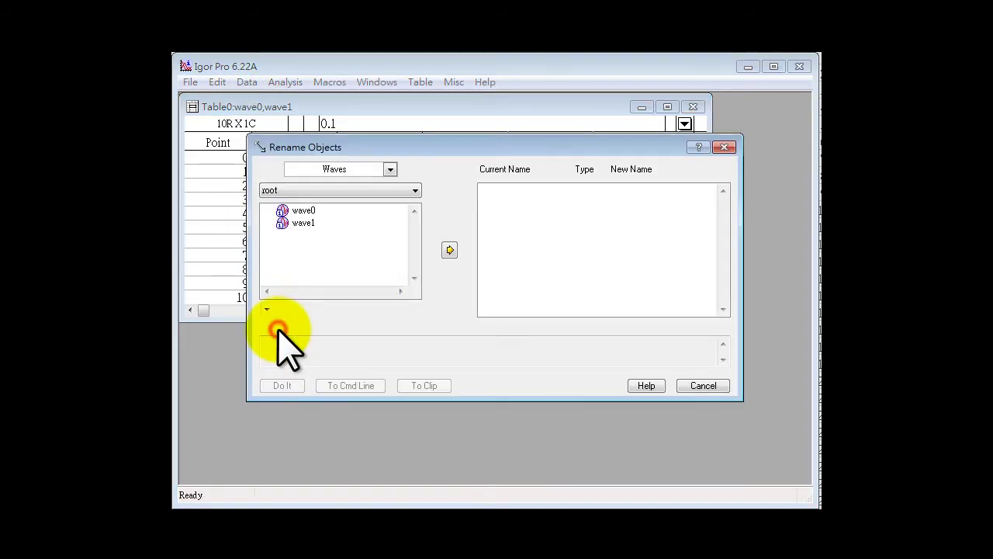
click(308, 211)
drag(381, 147, 465, 173)
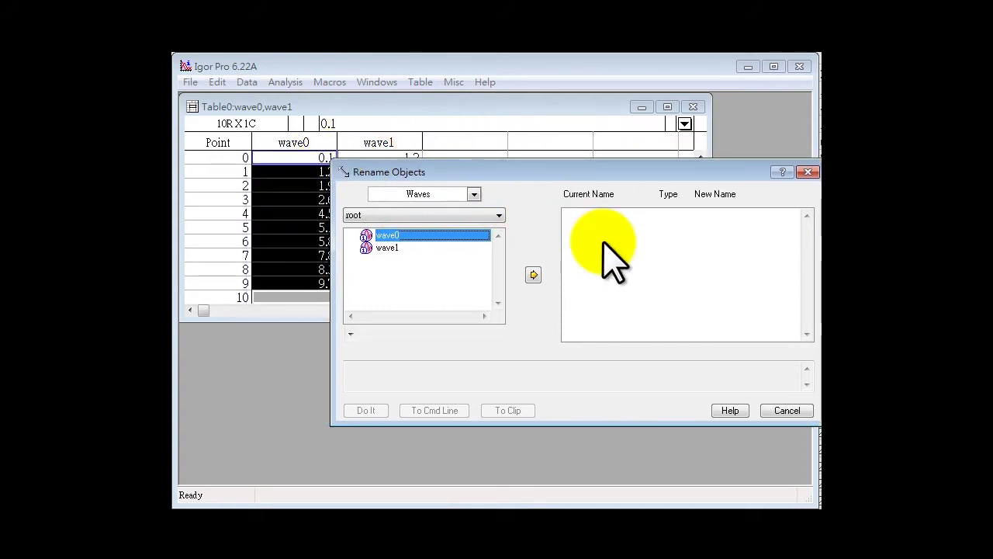
click(532, 274)
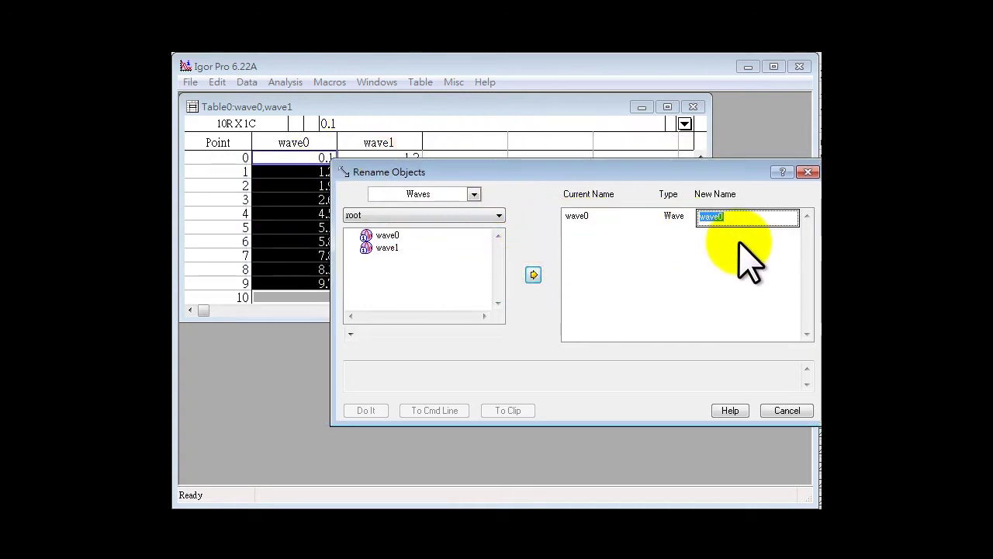
text(Time)
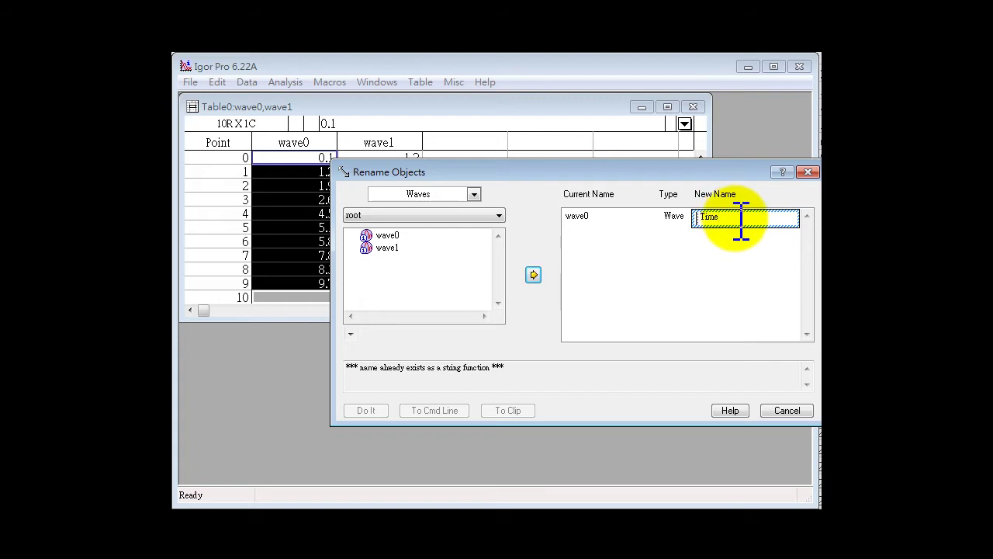
text(val)
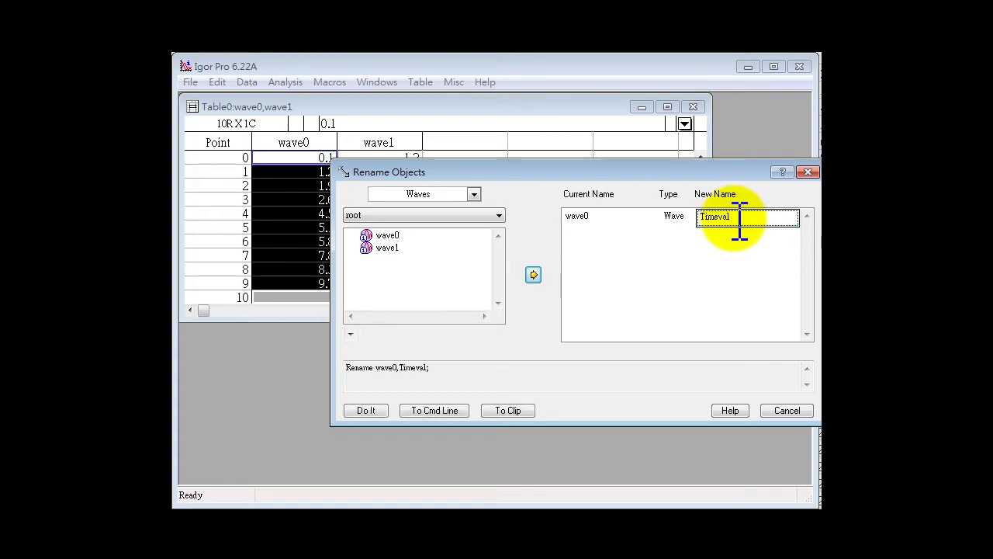
click(370, 412)
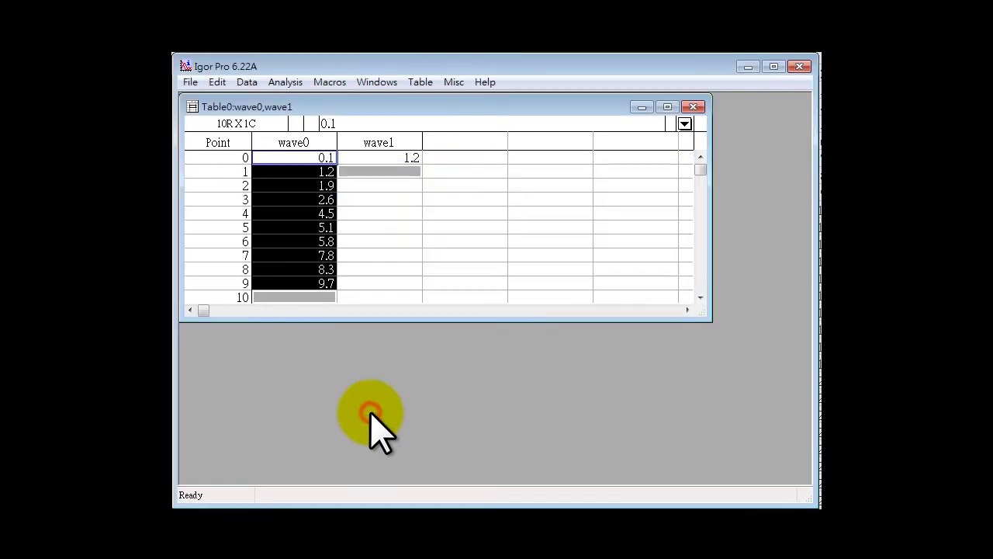
Fill points 0 to 9 of wave1 with -0.12, -0.08, 1.3, 1, 0.54, 0.47, 0.44, 0.2, 0.24 and 0.13
click(381, 154)
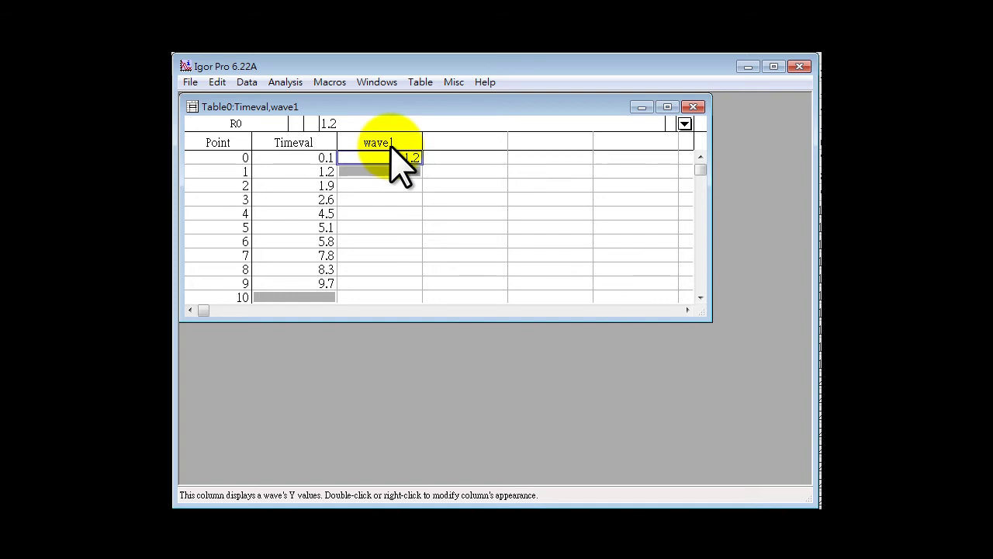
click(399, 159)
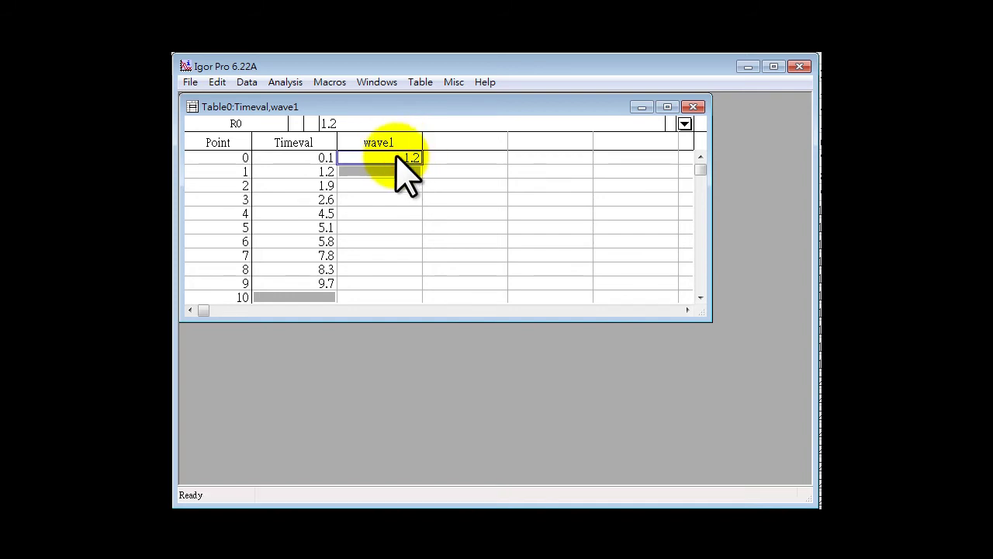
text(-0.12)
key(Return)
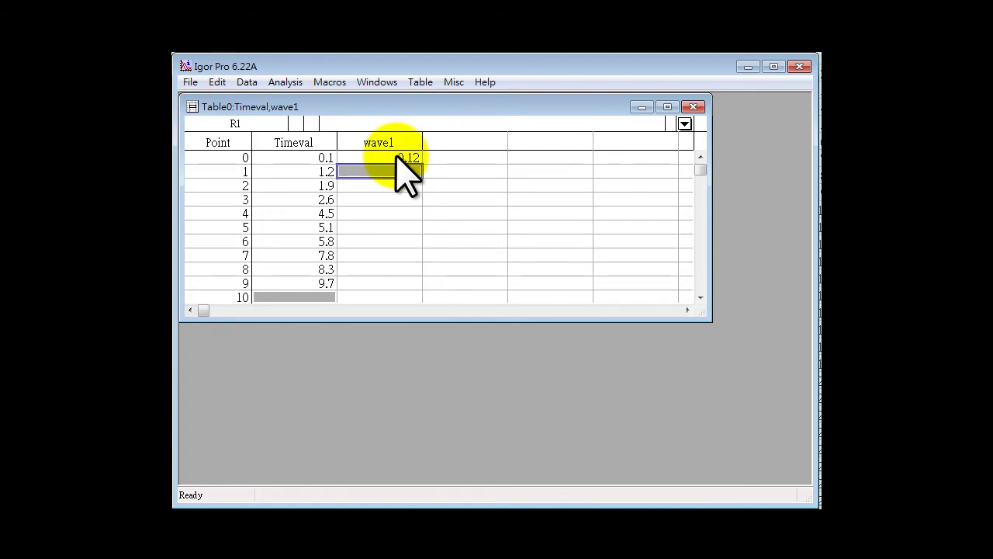
text(0.13)
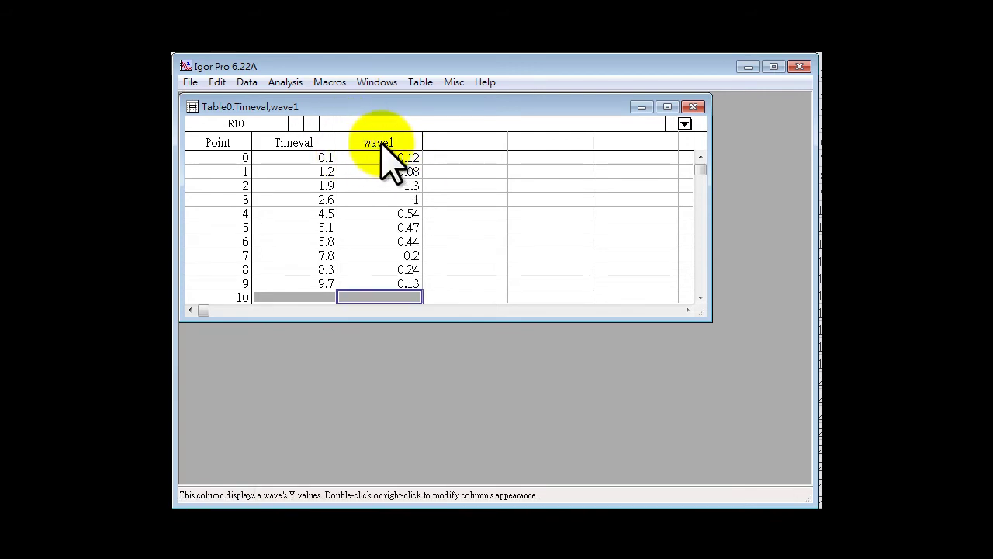
Rename the wave wave1 as yval
click(377, 145)
click(245, 80)
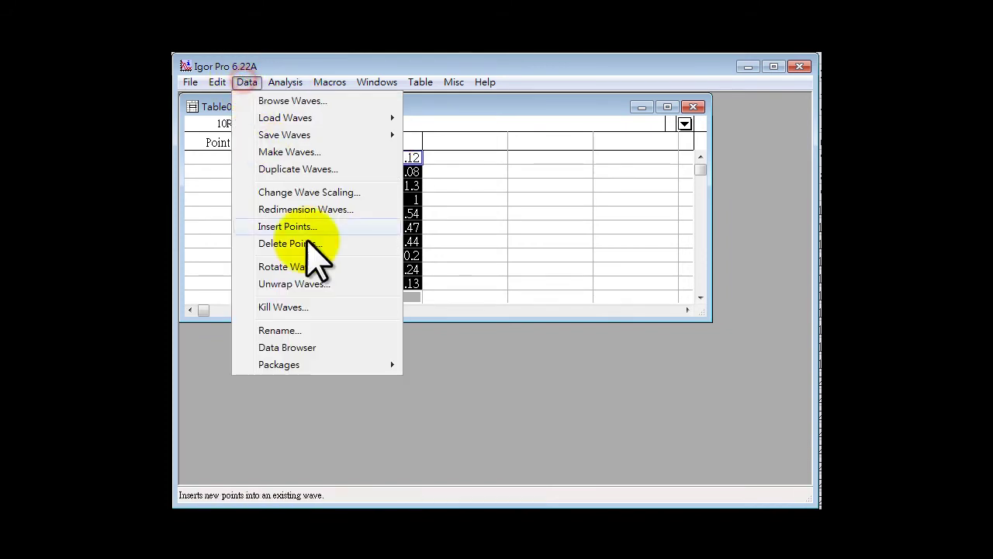
click(310, 326)
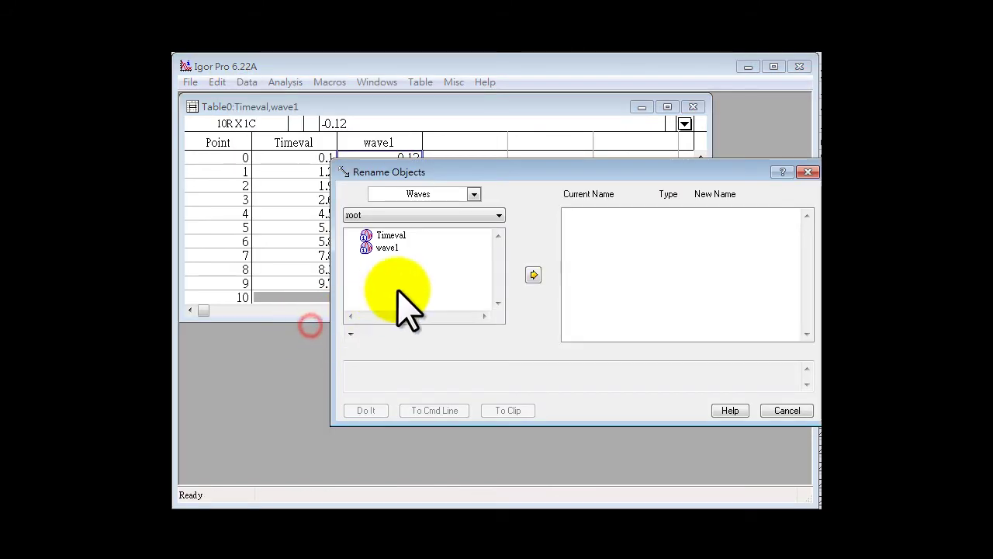
click(385, 247)
click(534, 275)
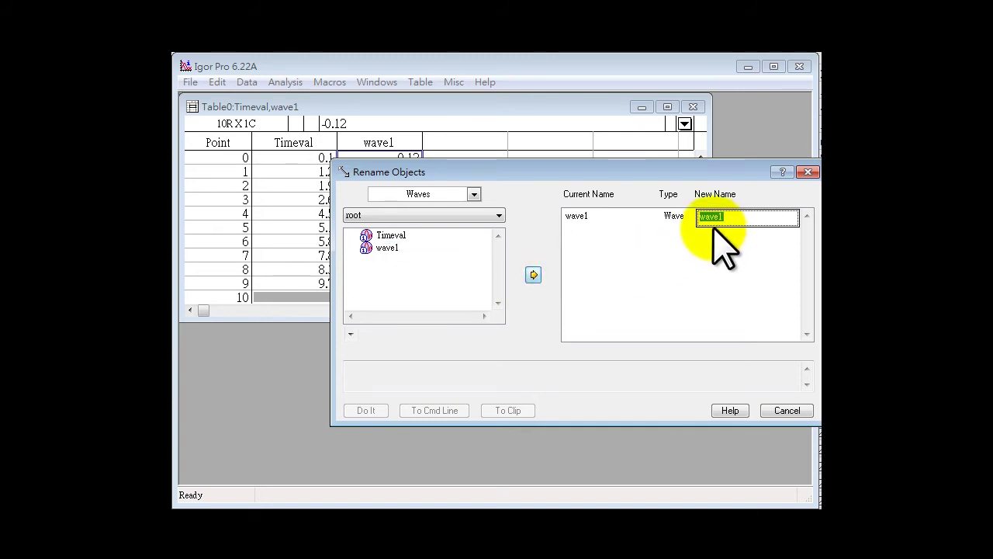
text(yval)
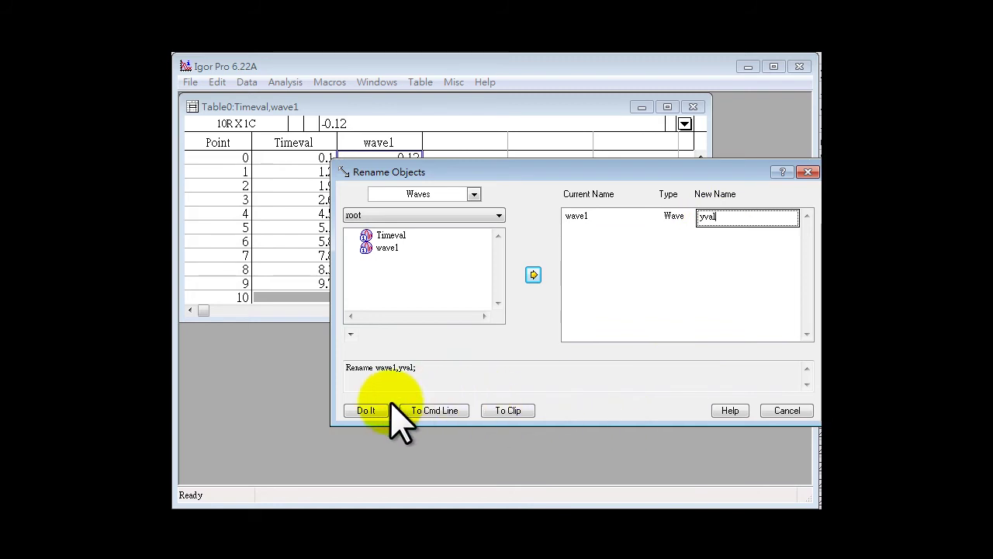
click(367, 410)
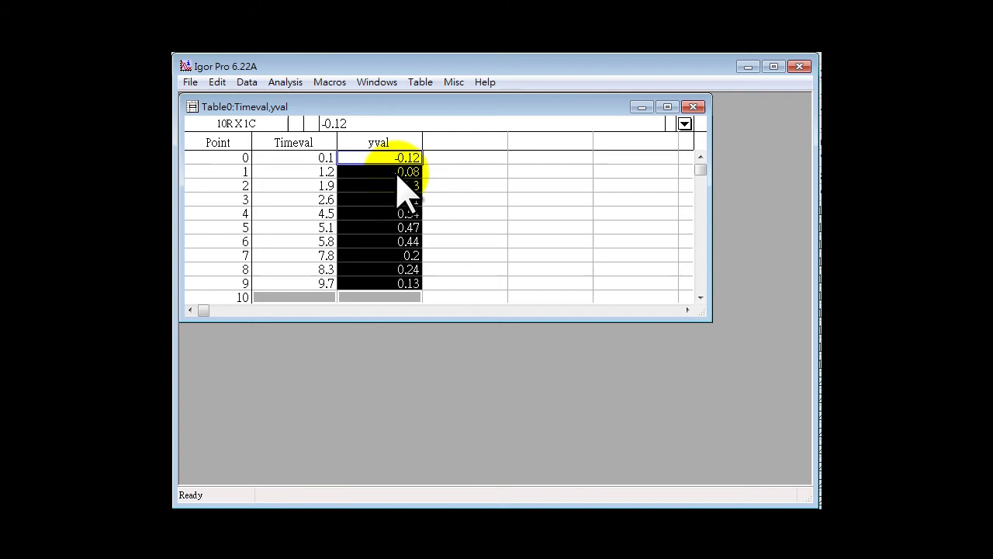
Create a new graph of yval versus Timeval and reposition its window over the table
click(381, 82)
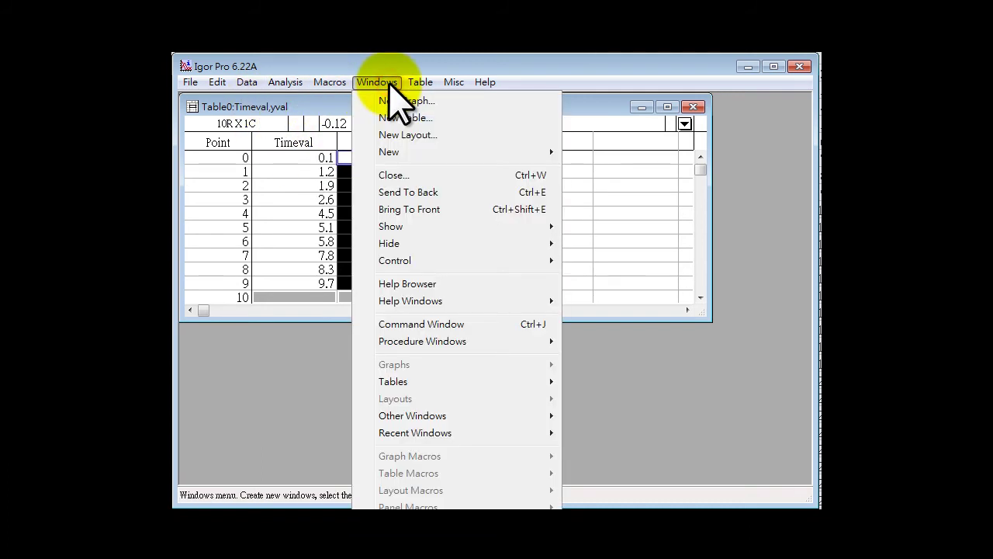
click(406, 101)
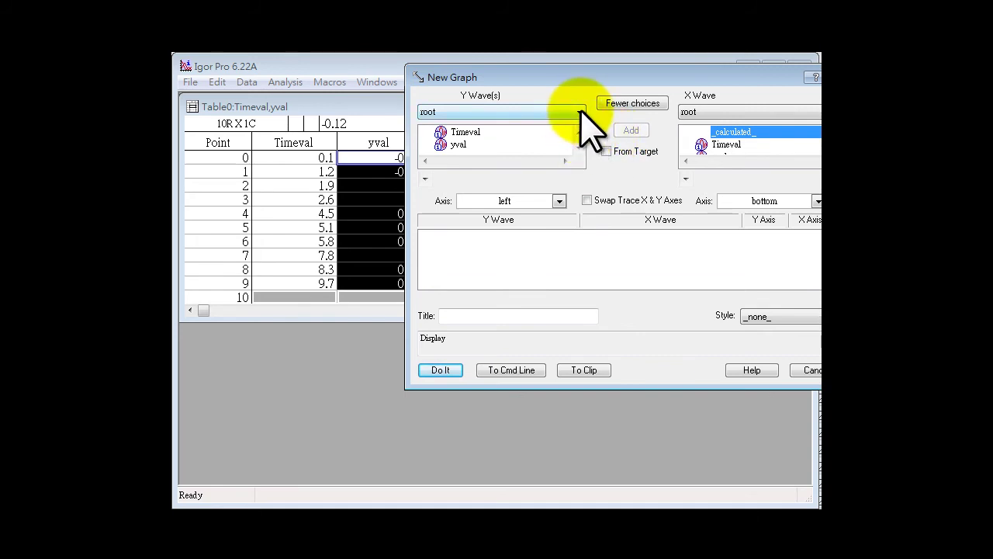
click(462, 145)
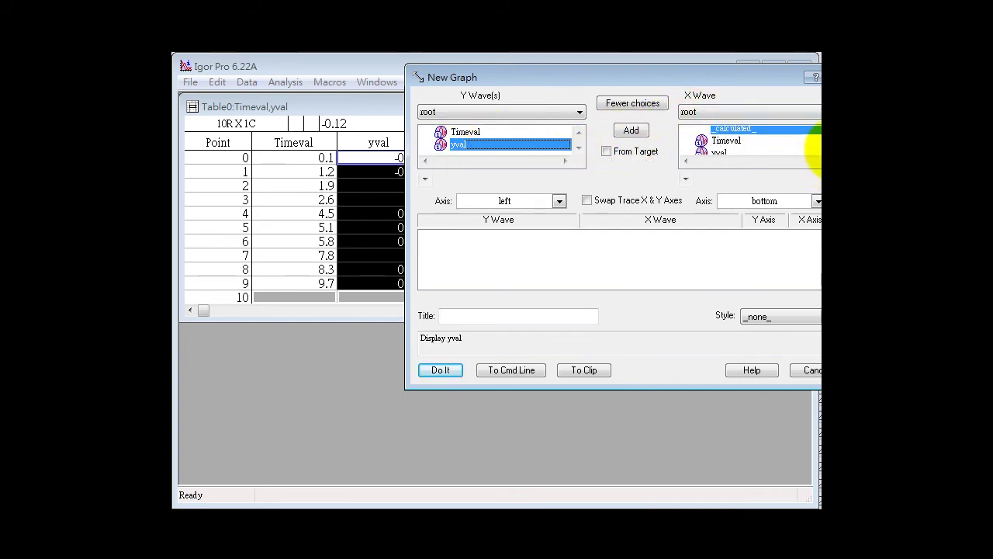
scroll(720, 133, down, 1)
click(725, 132)
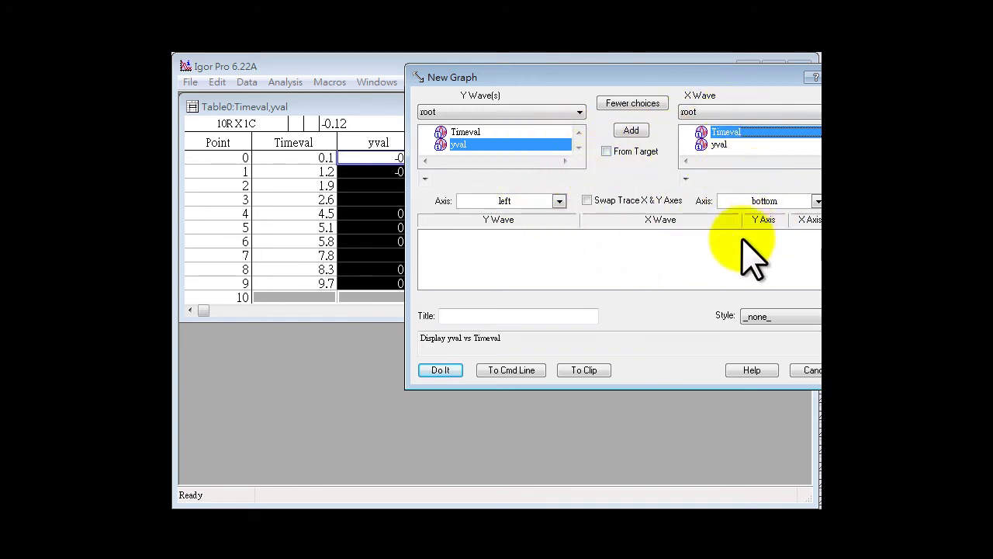
click(430, 371)
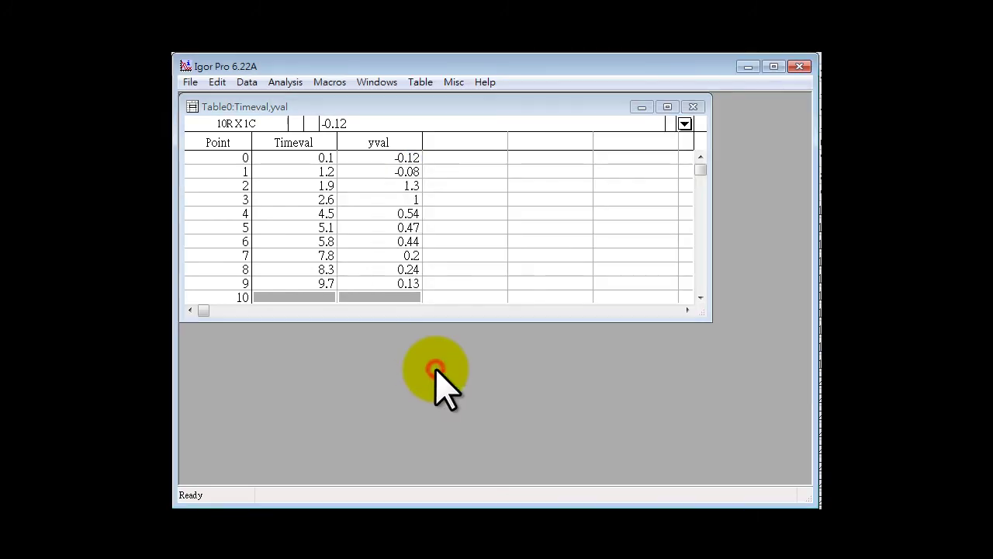
drag(440, 109, 484, 155)
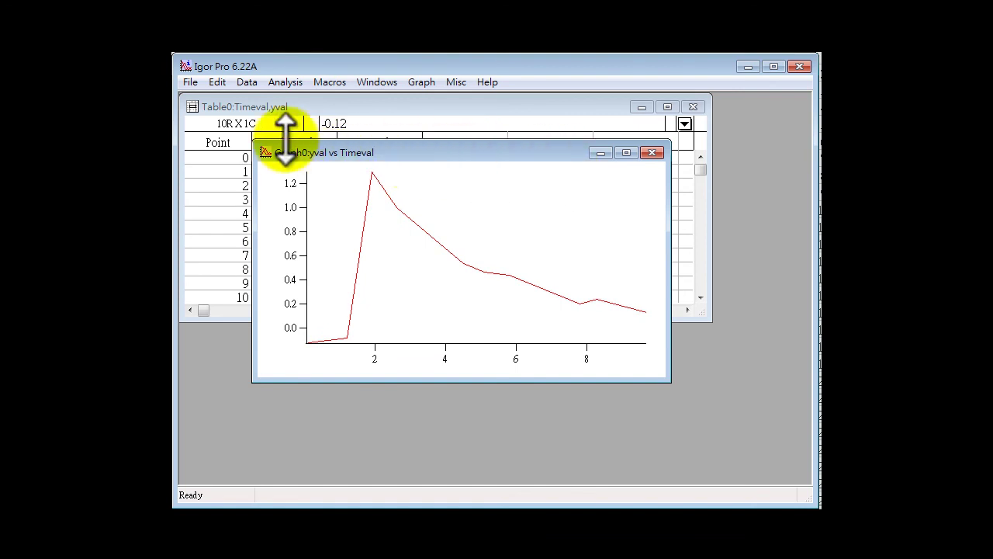
Save the experiment as the packed experiment file Tutor01 in the Igor Pro 6 User Files folder
click(190, 82)
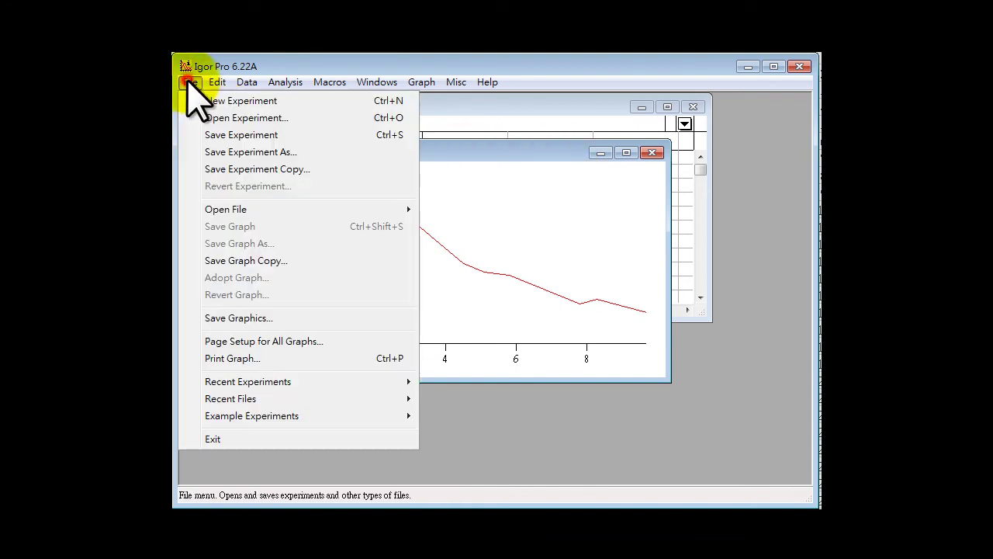
click(249, 139)
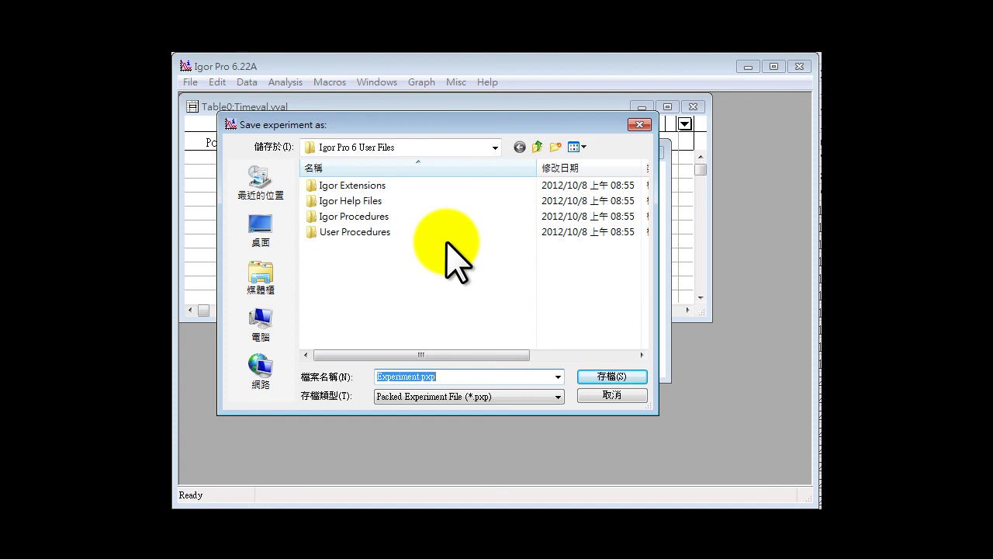
text(T)
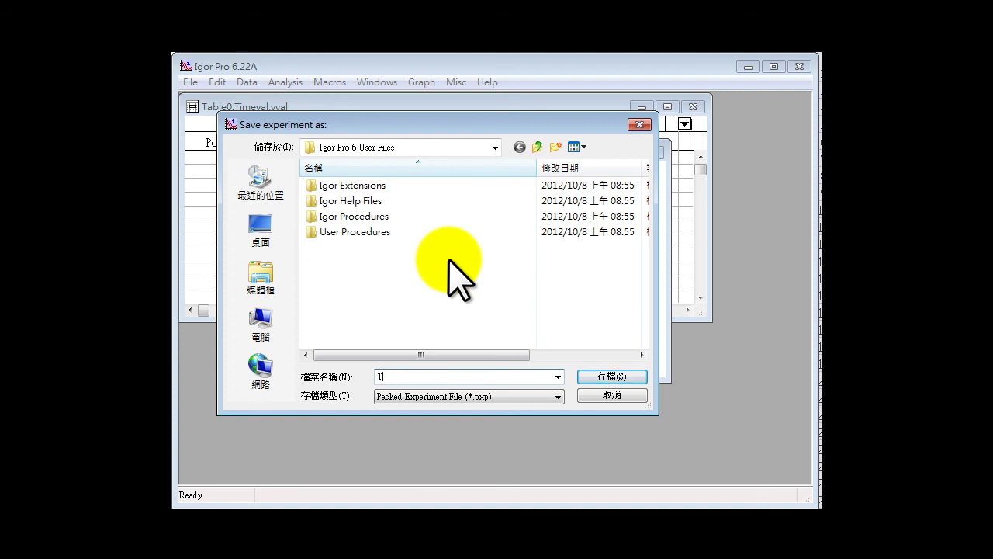
text(utor01)
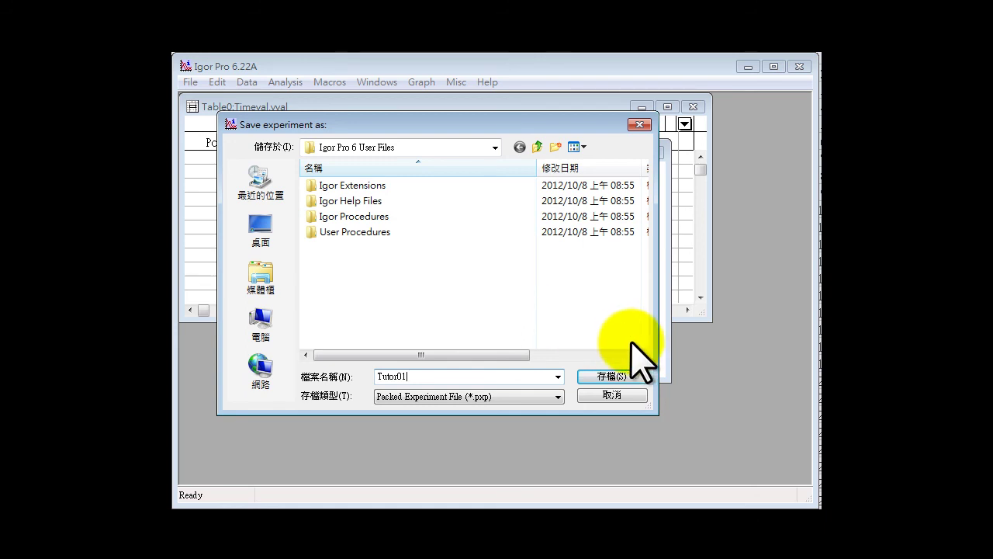
click(604, 380)
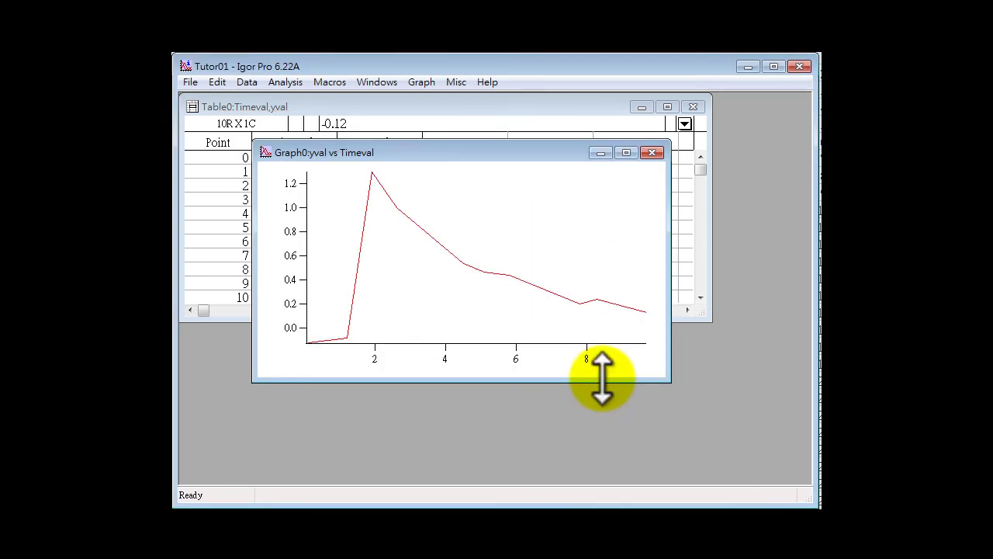